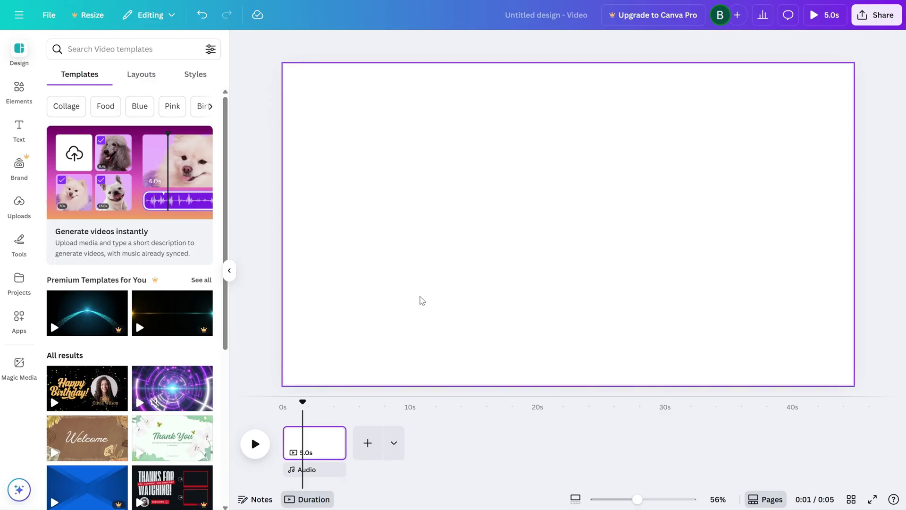
Show the Text panel with its heading and font combination options.
left_click(19, 128)
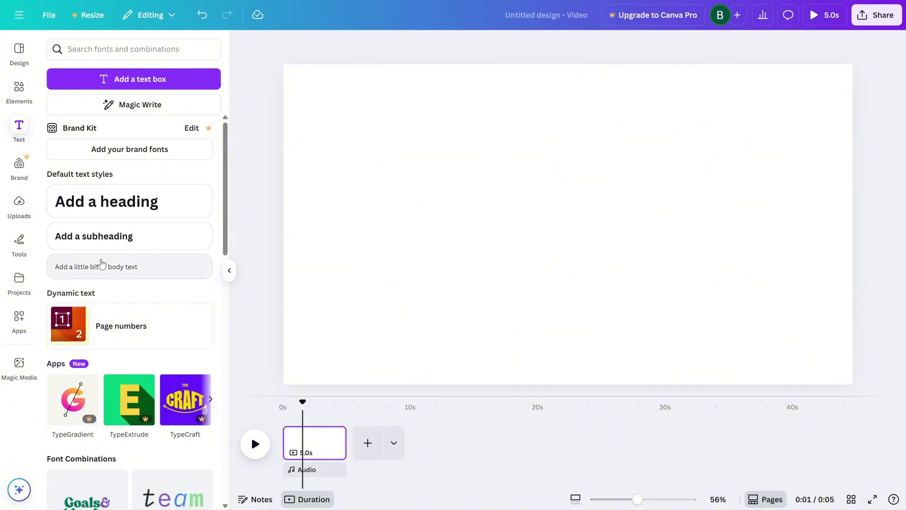
scroll(102, 265, "down", 1)
scroll(105, 297, "down", 2)
scroll(132, 366, "down", 2)
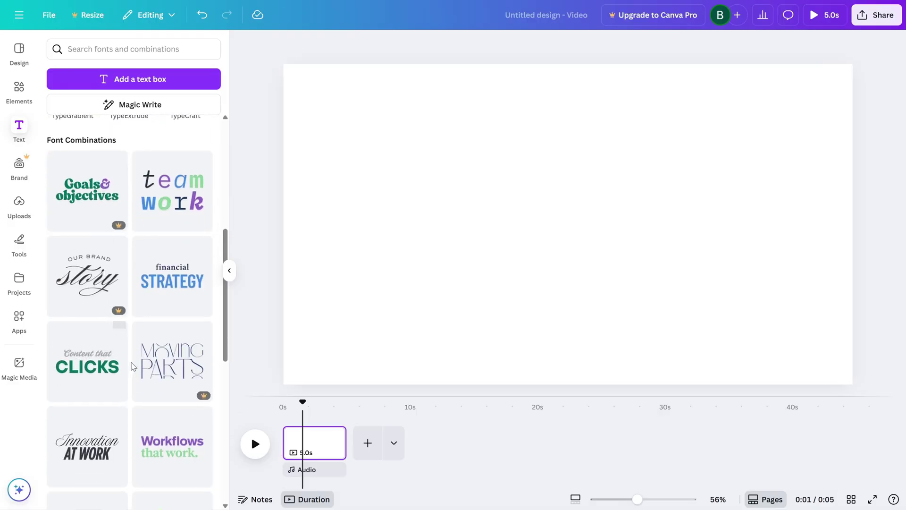
scroll(162, 486, "down", 2)
scroll(128, 425, "down", 1)
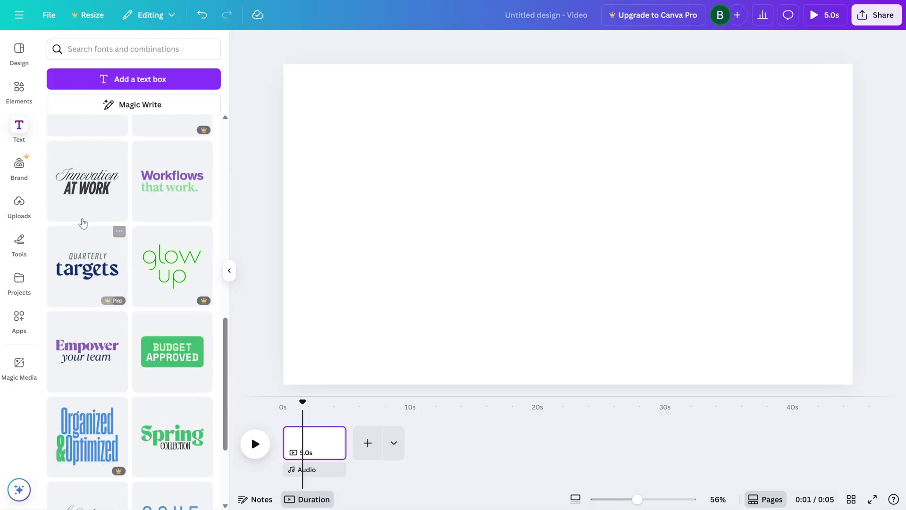
scroll(106, 316, "down", 1)
scroll(106, 316, "down", 1)
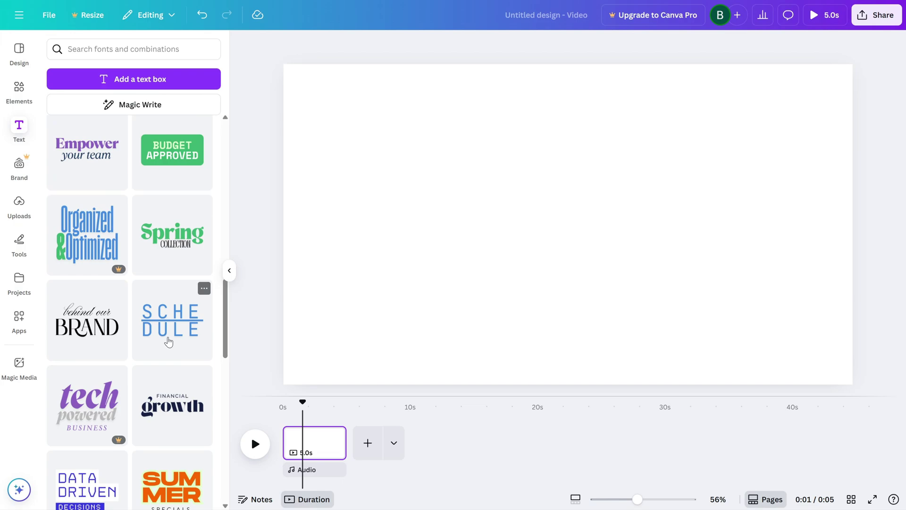
scroll(77, 370, "up", 1)
scroll(78, 379, "up", 5)
scroll(82, 384, "up", 1)
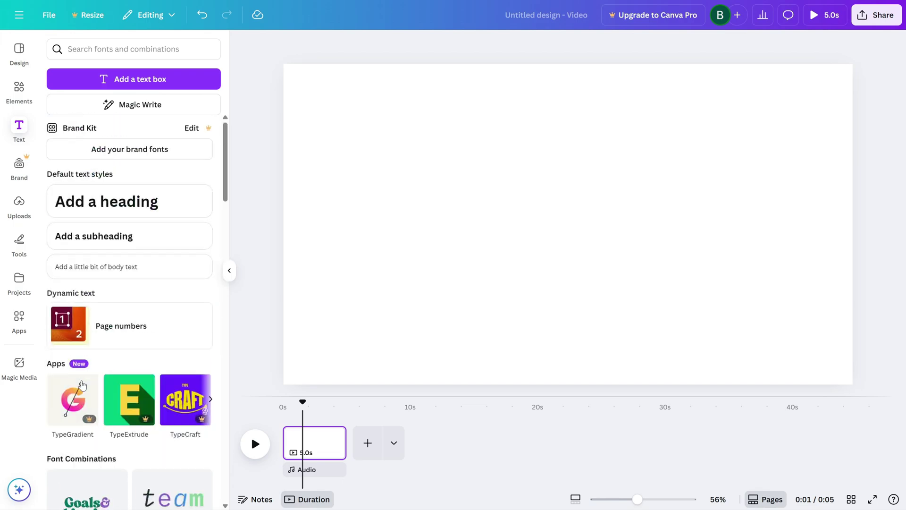
Add a heading reading 'THIS IS A RANDOM TEXT', with a line break before RANDOM.
left_click(102, 204)
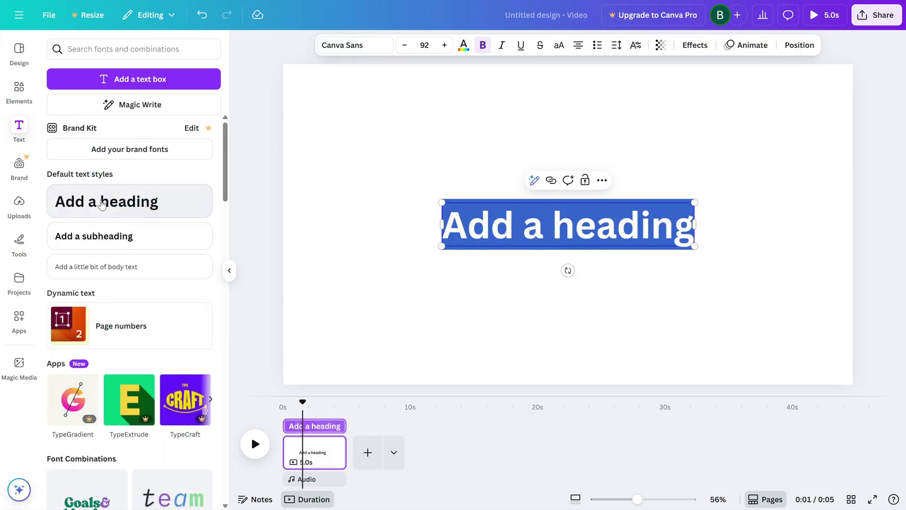
triple_click(517, 218)
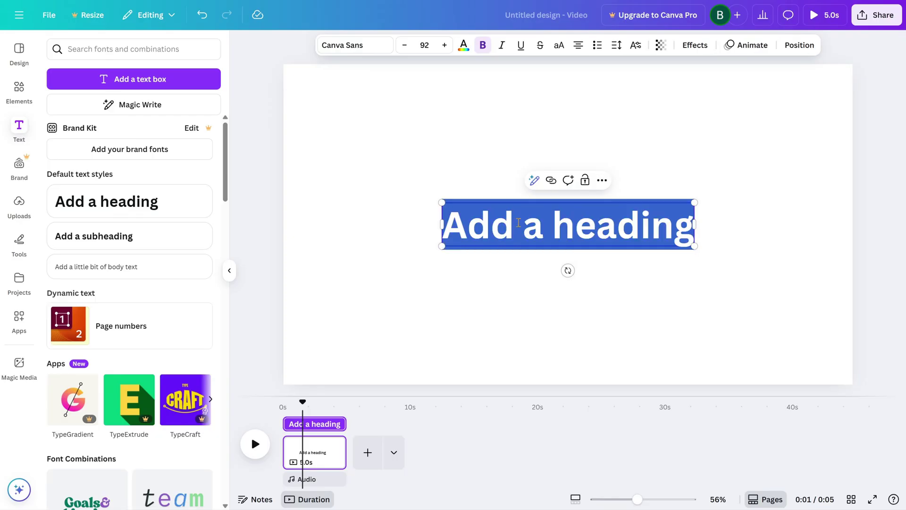
type("THIS IS A")
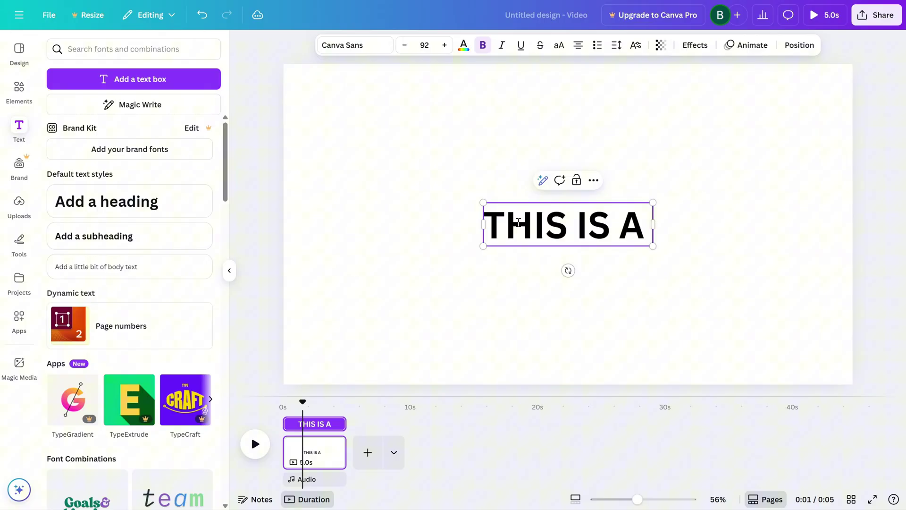
type(" RANDOM TEX")
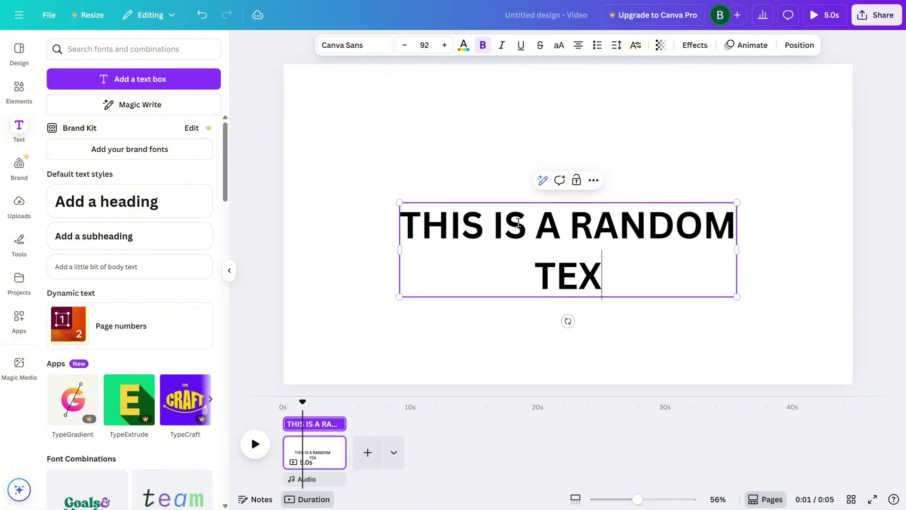
type("T")
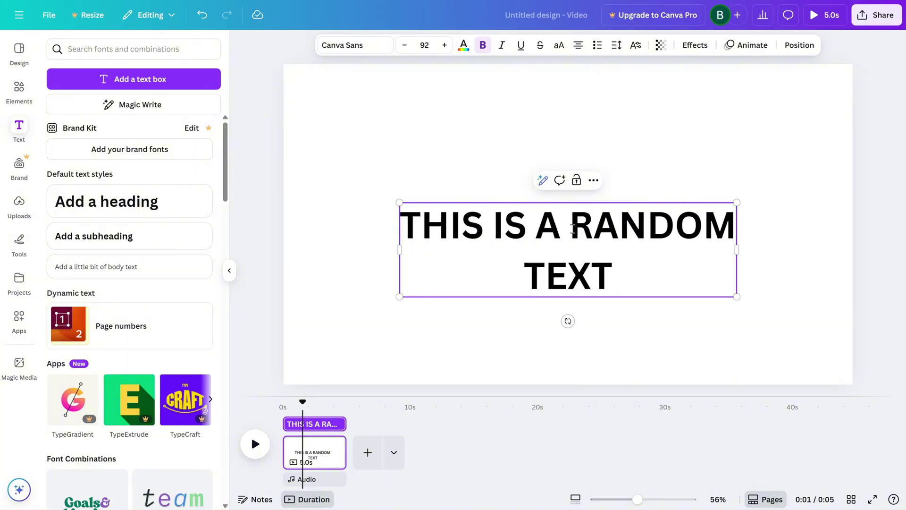
left_click(571, 226)
key("BackSpace")
key("Return")
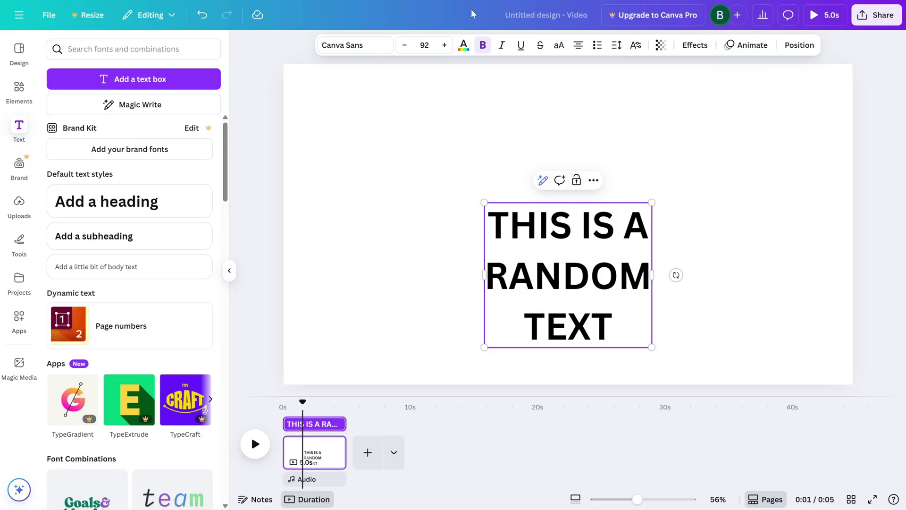
Make the heading text bold at font size 36.
left_click(444, 44)
left_click(446, 45)
left_click(445, 45)
left_click(445, 45)
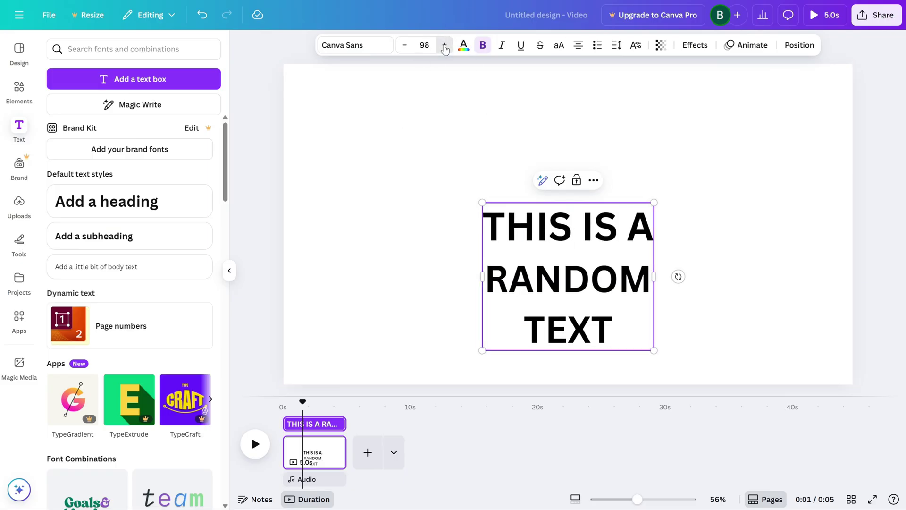
left_click(446, 45)
left_click(445, 45)
left_click(464, 46)
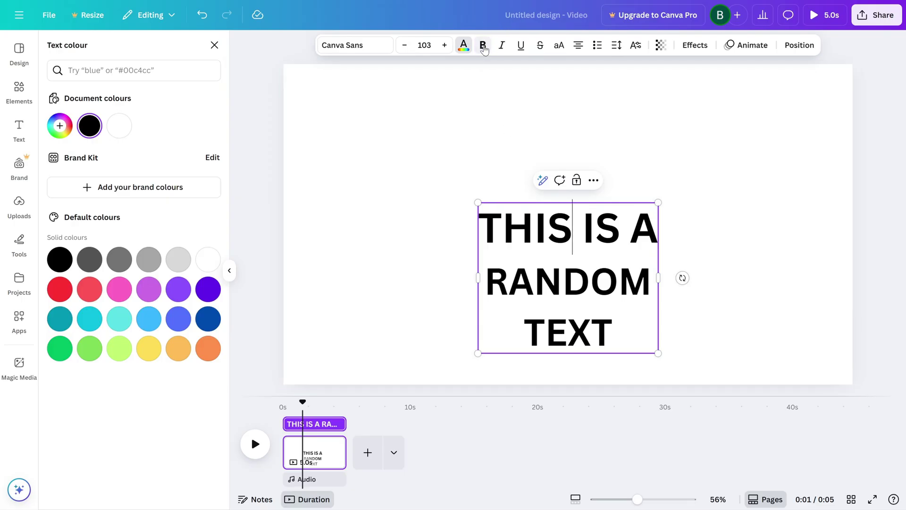
key("ctrl+a")
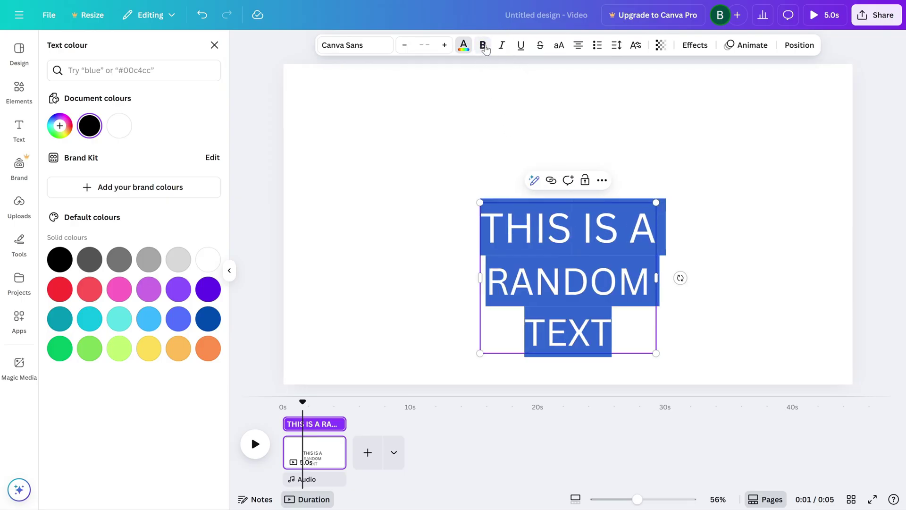
left_click(484, 46)
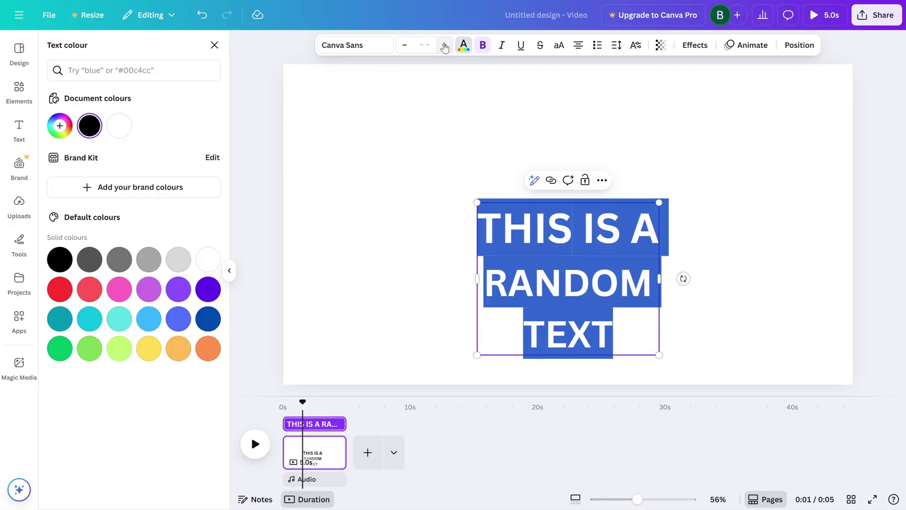
left_click(425, 45)
left_click(411, 306)
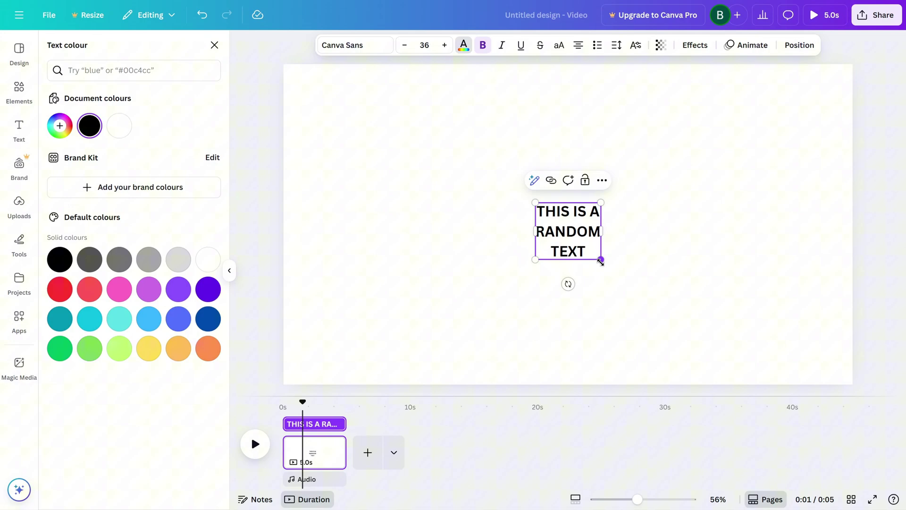
Scale the heading up by dragging its corner until it fills the page centre.
left_click_drag(601, 261, 669, 319)
left_click_drag(599, 262, 573, 239)
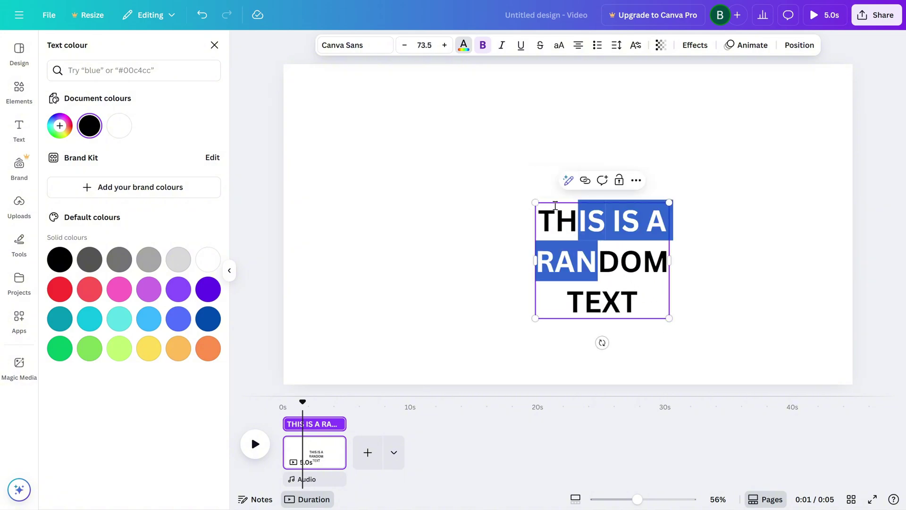
left_click_drag(533, 201, 470, 146)
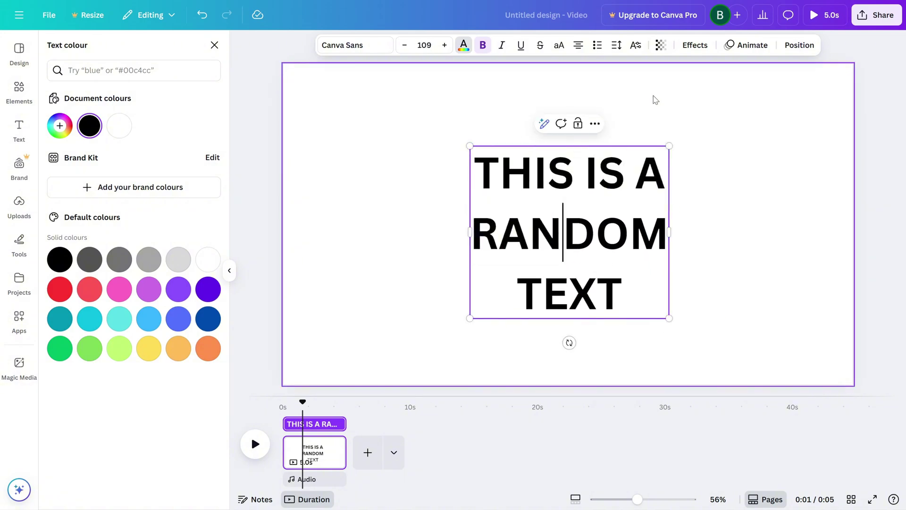
left_click(692, 45)
Preview the Shadow, Lift and Neon effects, then apply Glitch to the heading.
left_click(143, 106)
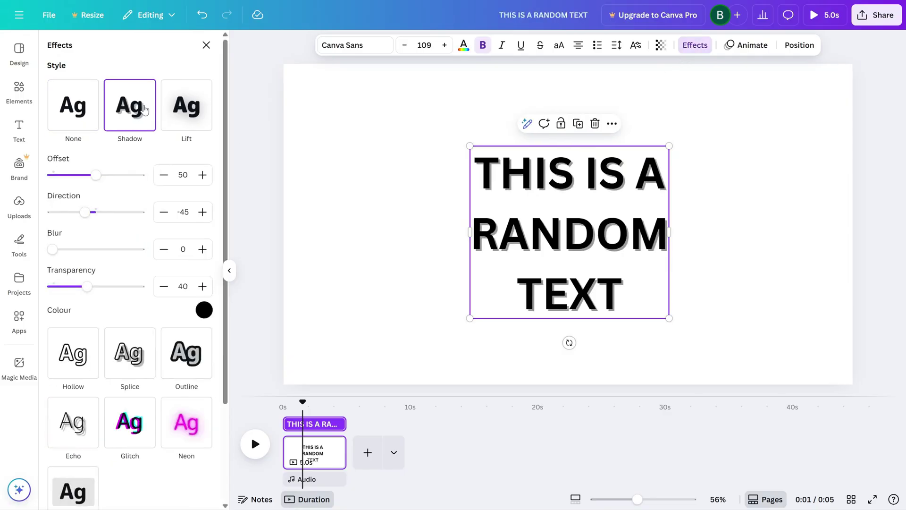
left_click(190, 125)
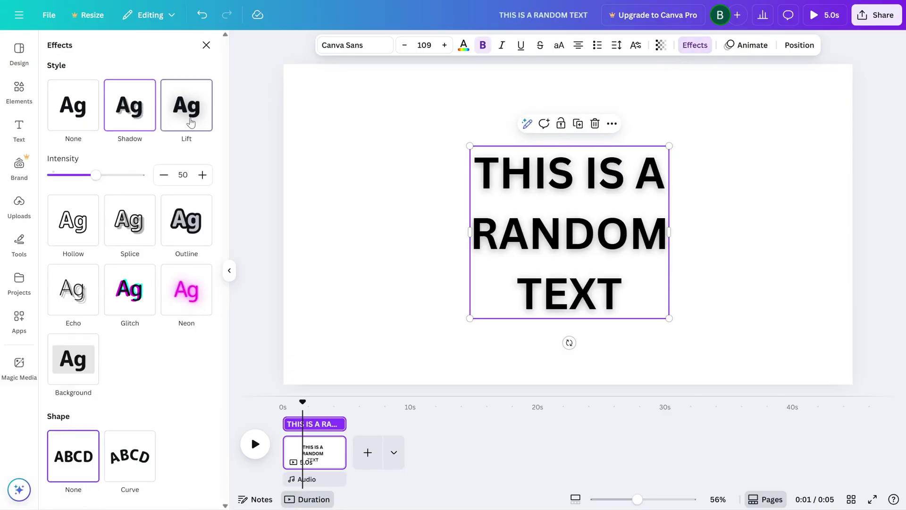
left_click(182, 290)
left_click(129, 248)
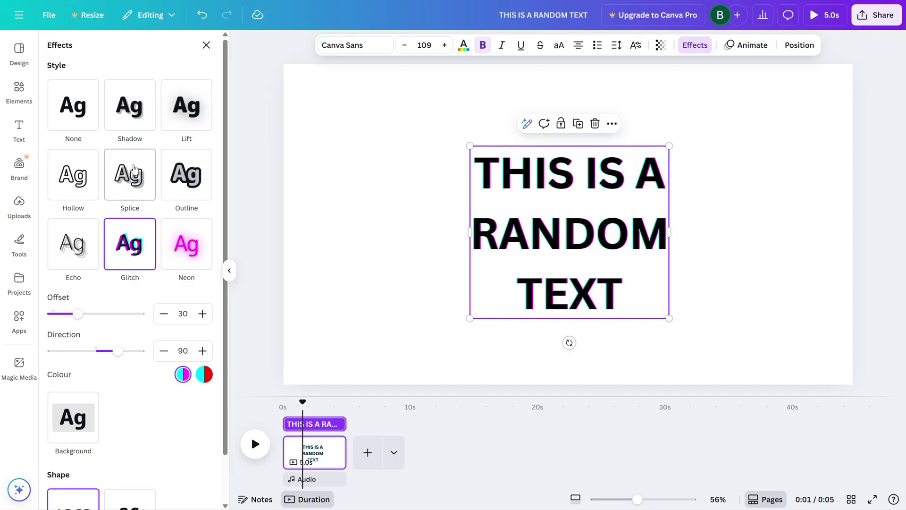
Preview the Typewriter, Block, Skate and Clarify animations, then apply Roll to the heading.
left_click(739, 47)
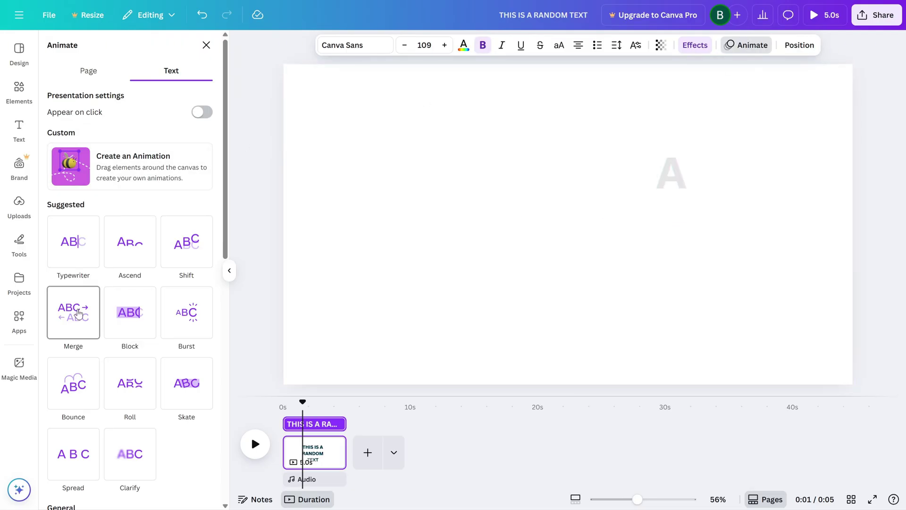
left_click(79, 259)
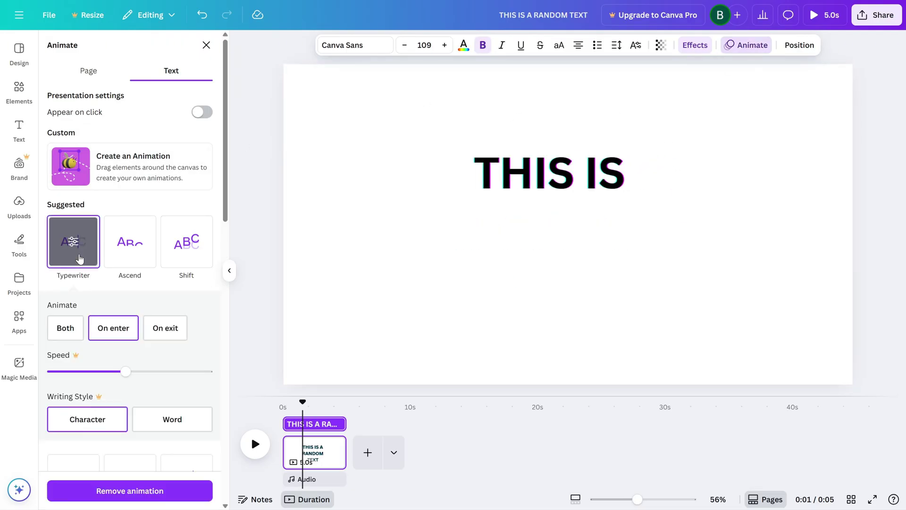
scroll(126, 274, "down", 2)
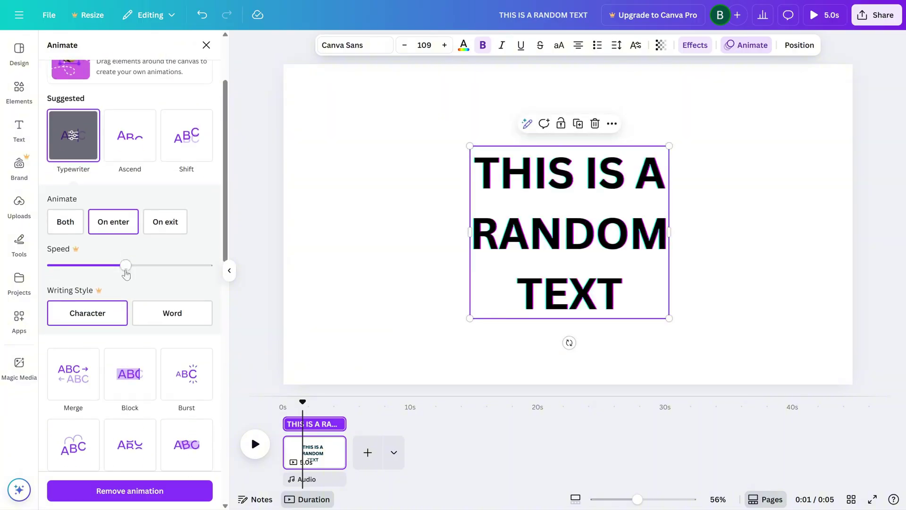
left_click(125, 384)
scroll(174, 355, "down", 1)
scroll(173, 355, "down", 2)
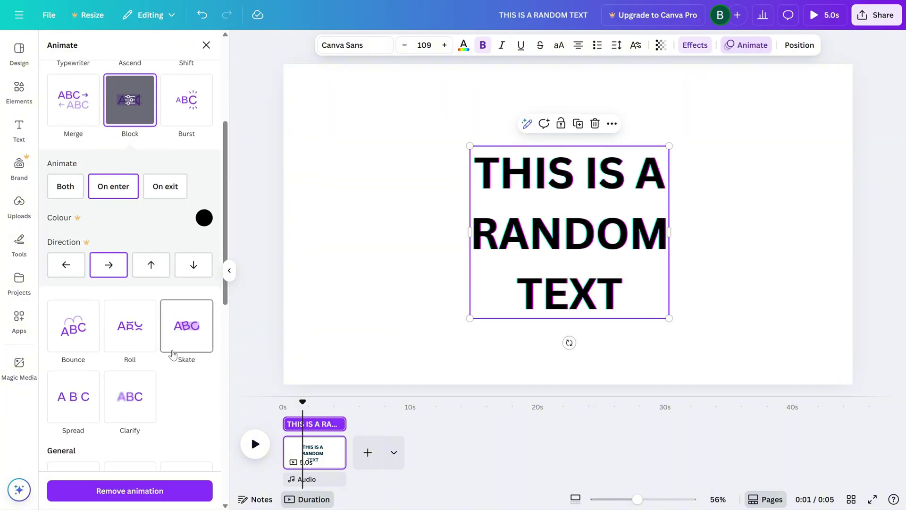
left_click(171, 353)
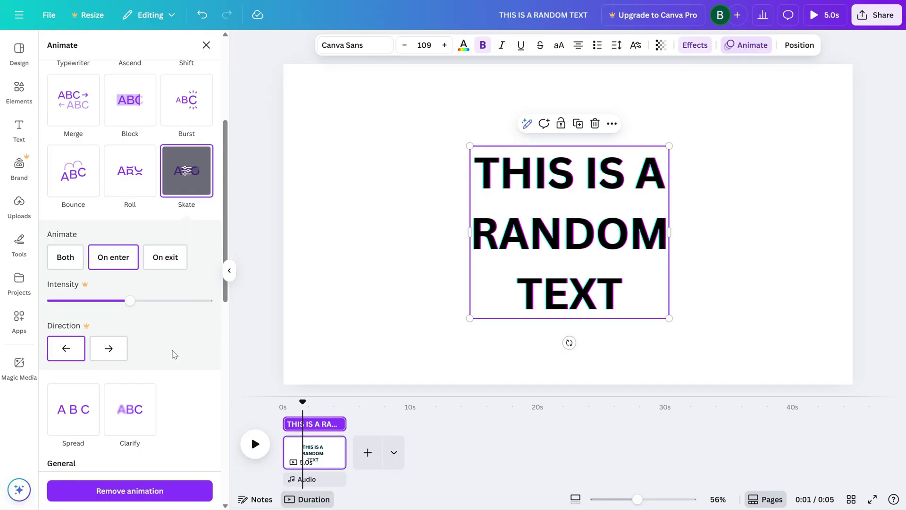
left_click(133, 416)
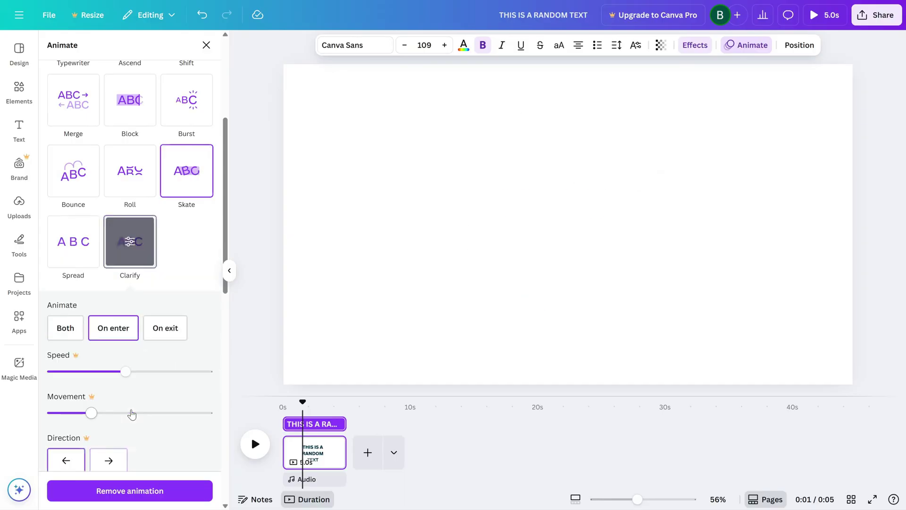
left_click(130, 170)
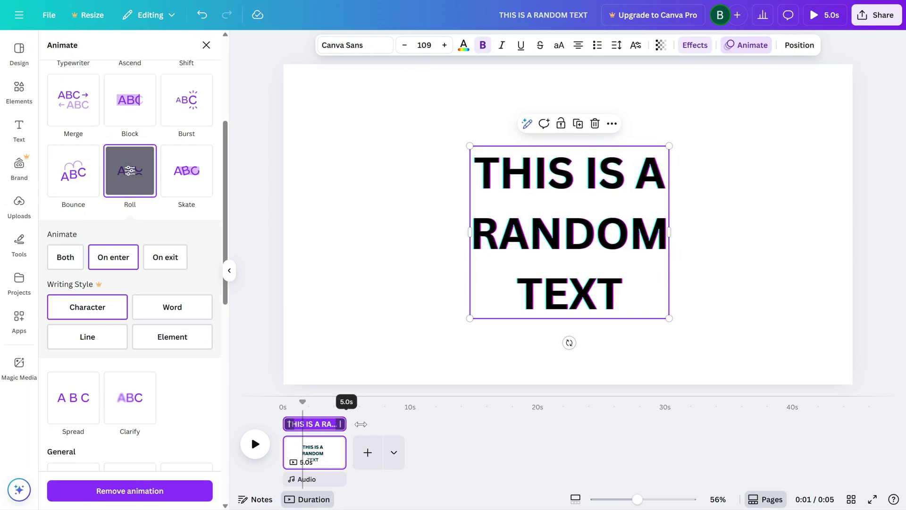
Set the animation to play on both entry and exit, and stretch the page toward 7.1 seconds.
left_click_drag(361, 424, 303, 424)
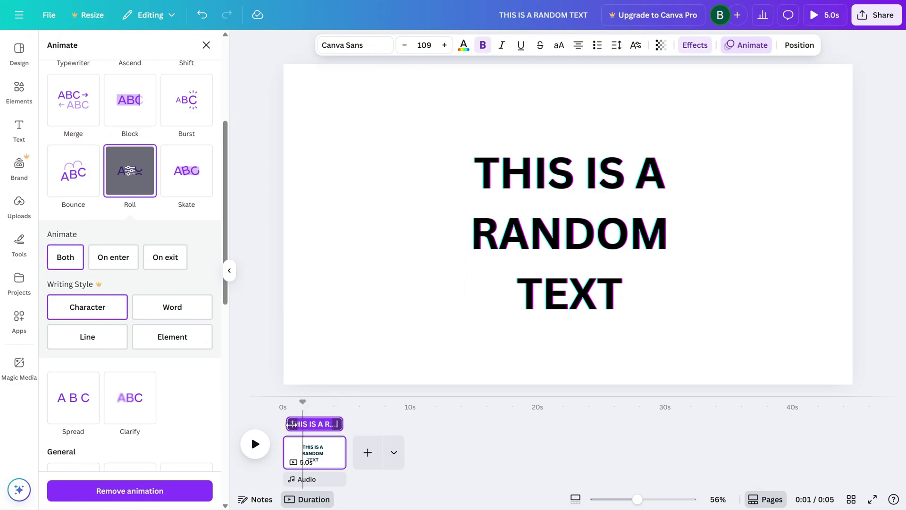
mouse_move(345, 452)
left_mouse_down()
mouse_move(367, 443)
mouse_move(365, 423)
left_mouse_up()
Switch the heading animation to Clarify, then back to Roll on entry only at 5.0s.
left_click(130, 405)
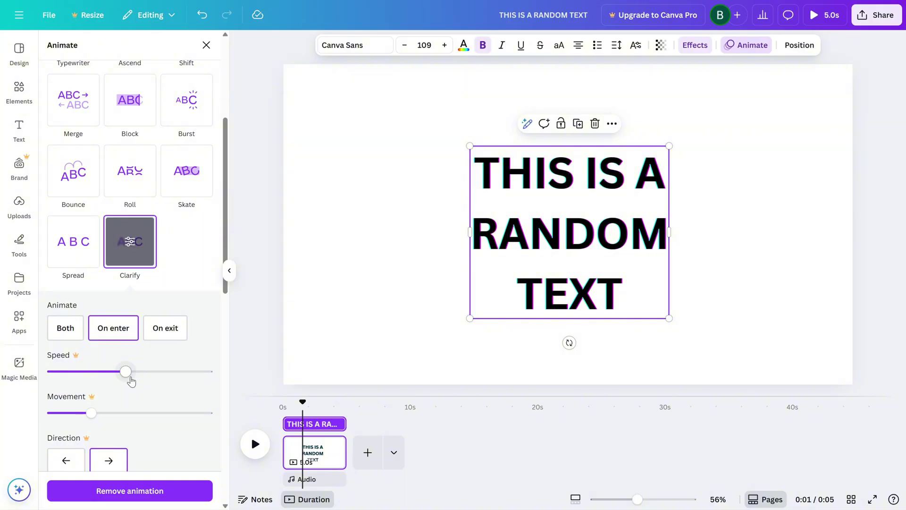
left_click(124, 181)
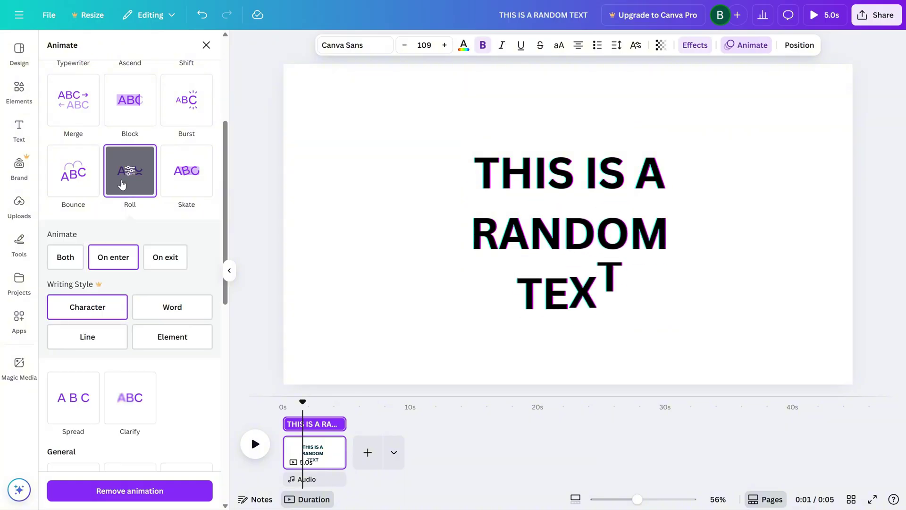